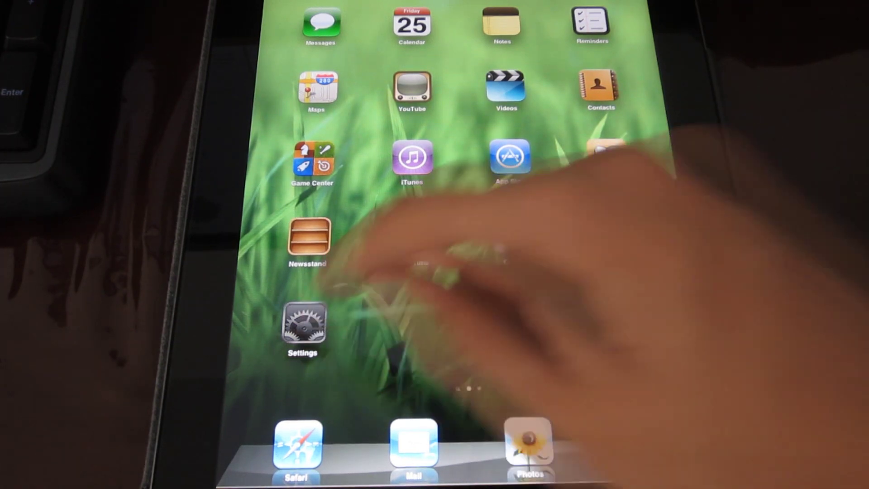
Open the iPad's Settings > General > About page to confirm it runs iOS 5.1.1.
{"action": "left_click", "coordinate": [304, 322]}
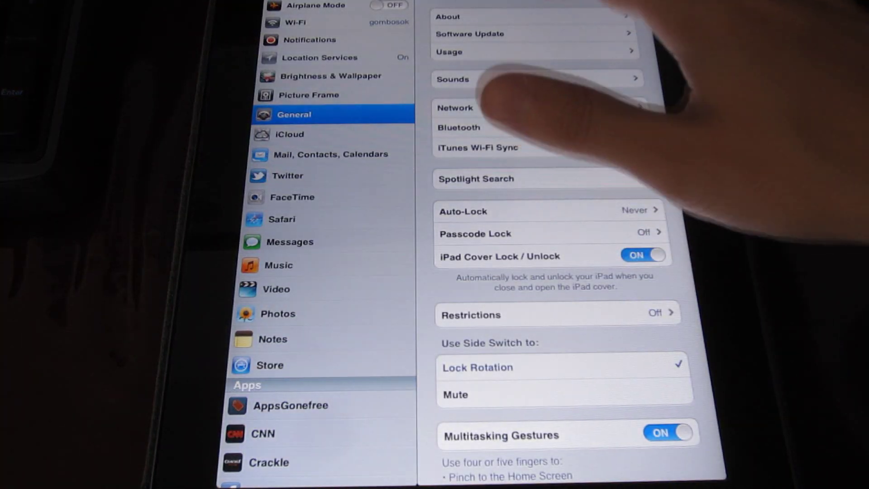
{"action": "left_click", "coordinate": [606, 17]}
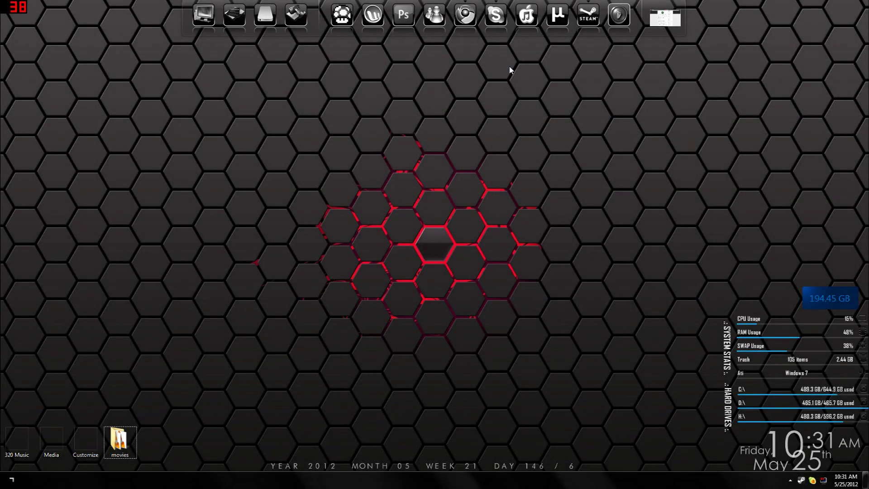
Launch iTunes, sync the connected iPad to start its backup, then minimize iTunes.
{"action": "left_click", "coordinate": [525, 16]}
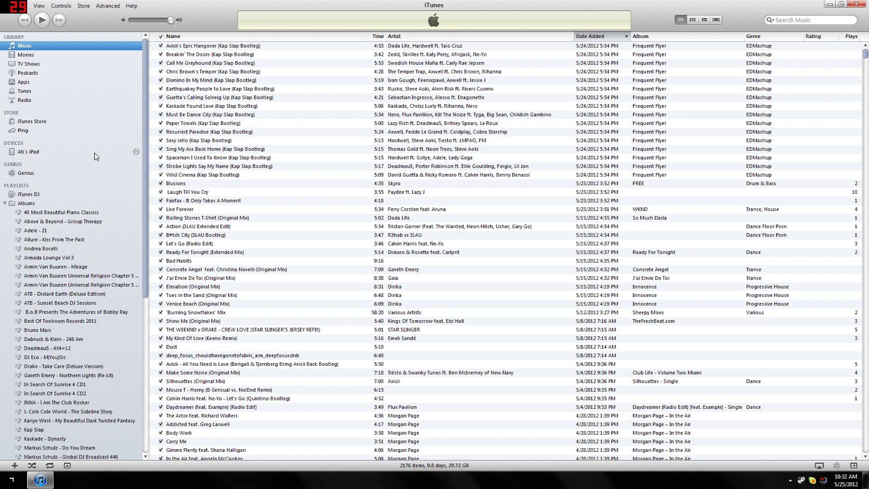
{"action": "left_click", "coordinate": [95, 153]}
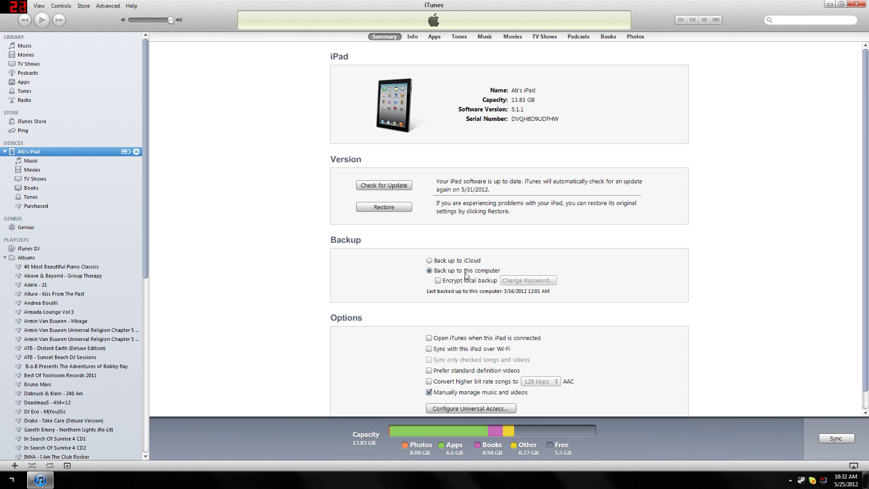
{"action": "left_click", "coordinate": [837, 438]}
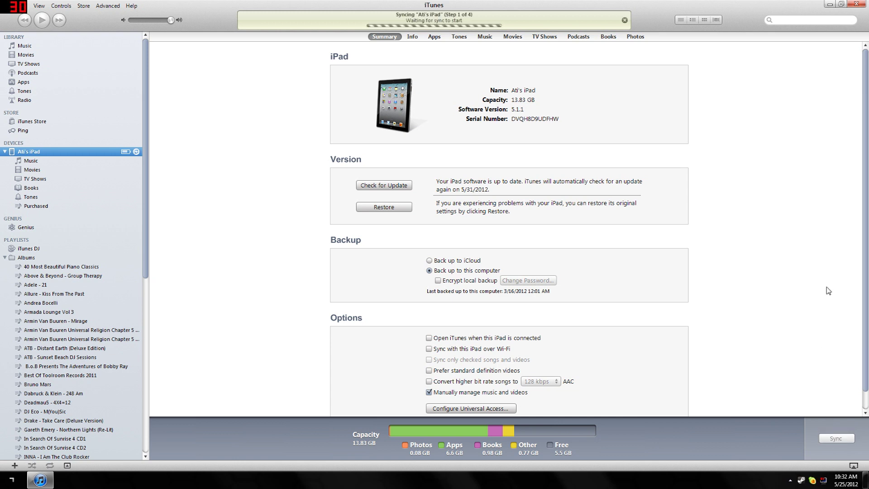
{"action": "left_click", "coordinate": [829, 4]}
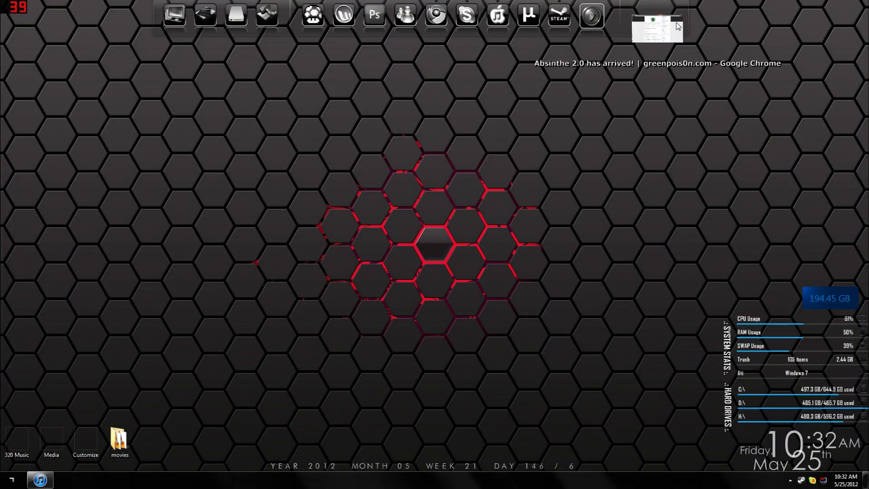
Download the Absinthe 2.0 Windows build from the greenpois0n Download Links section in Chrome.
{"action": "left_click", "coordinate": [662, 21]}
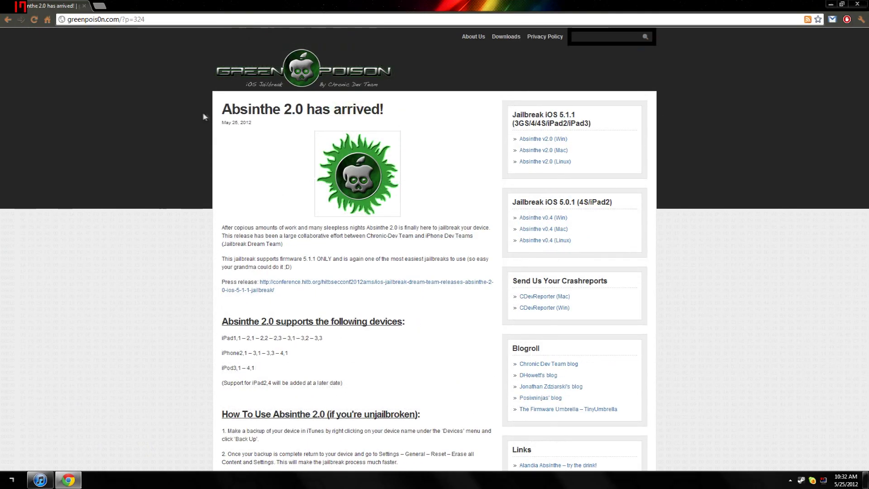
{"action": "scroll", "coordinate": [207, 116], "scroll_direction": "down", "scroll_amount": 3}
{"action": "scroll", "coordinate": [262, 244], "scroll_direction": "down", "scroll_amount": 1}
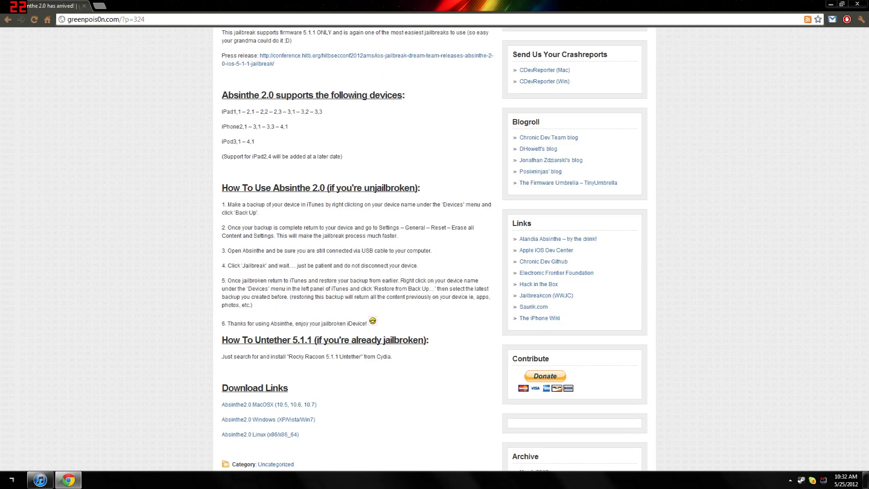
{"action": "left_click_drag", "start_coordinate": [219, 407], "coordinate": [300, 436]}
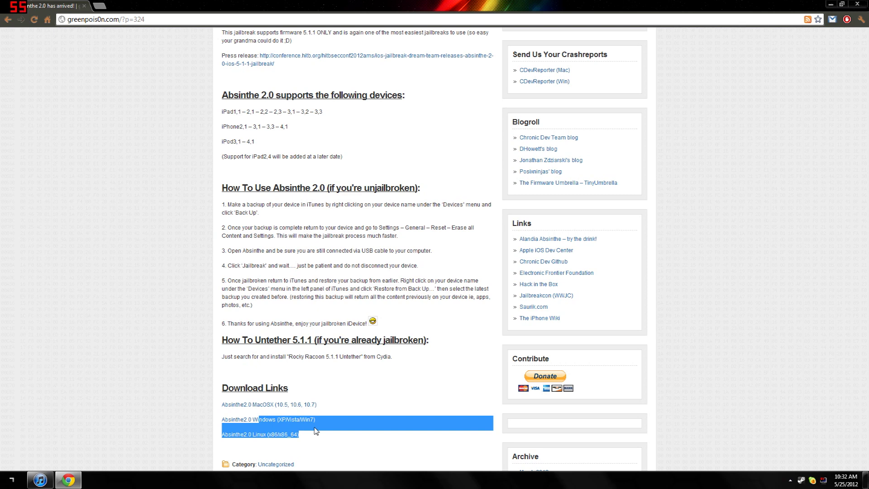
{"action": "left_click", "coordinate": [151, 422]}
{"action": "left_click", "coordinate": [237, 424]}
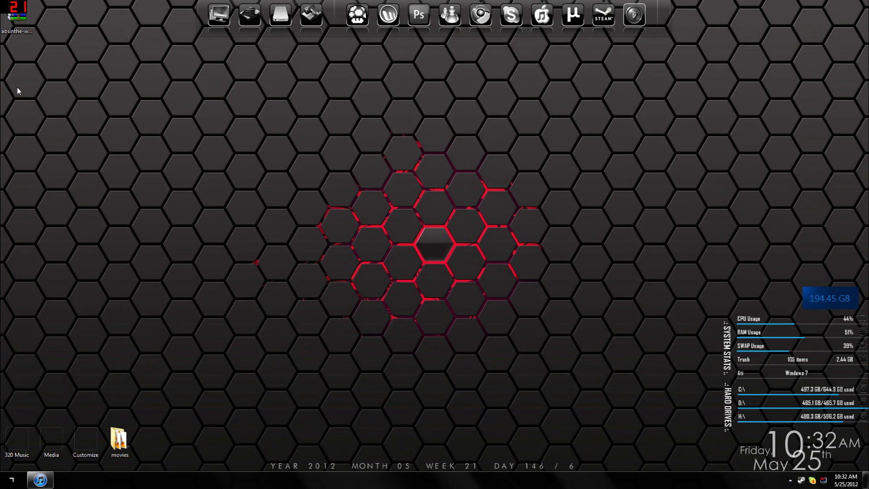
Extract the Absinthe zip to absinthe-win-2.0\ and permanently delete the zip.
{"action": "double_click", "coordinate": [14, 20]}
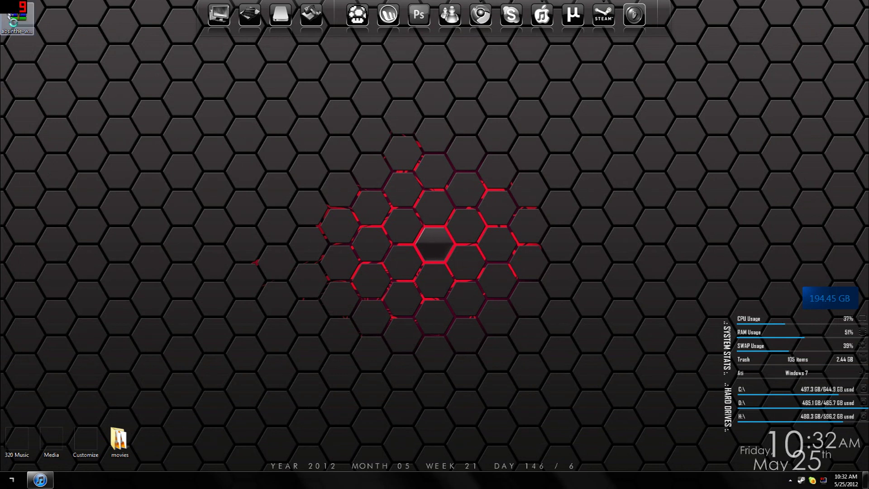
{"action": "right_click", "coordinate": [13, 22]}
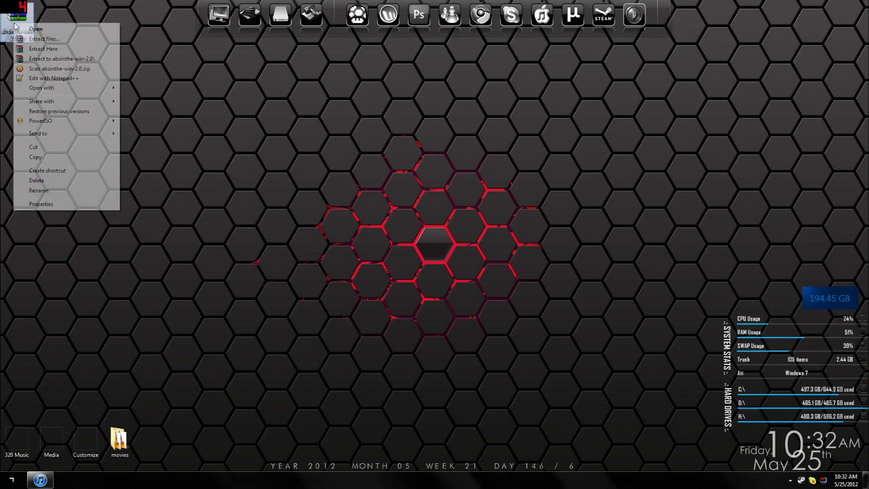
{"action": "left_click", "coordinate": [102, 58]}
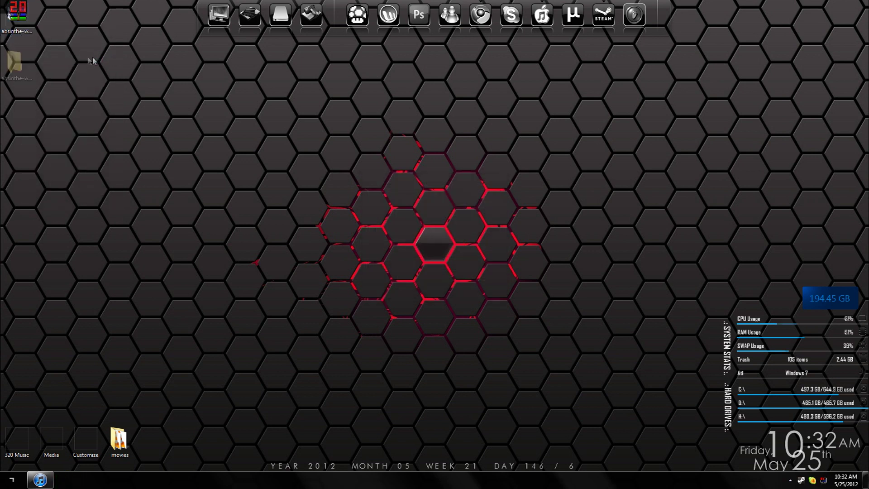
{"action": "left_click", "coordinate": [21, 23]}
{"action": "key", "text": "shift+Delete"}
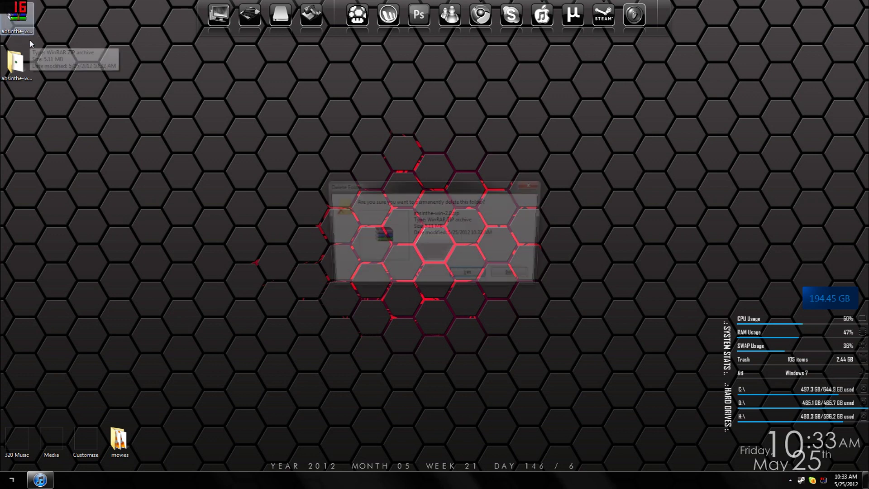
{"action": "key", "text": "Return"}
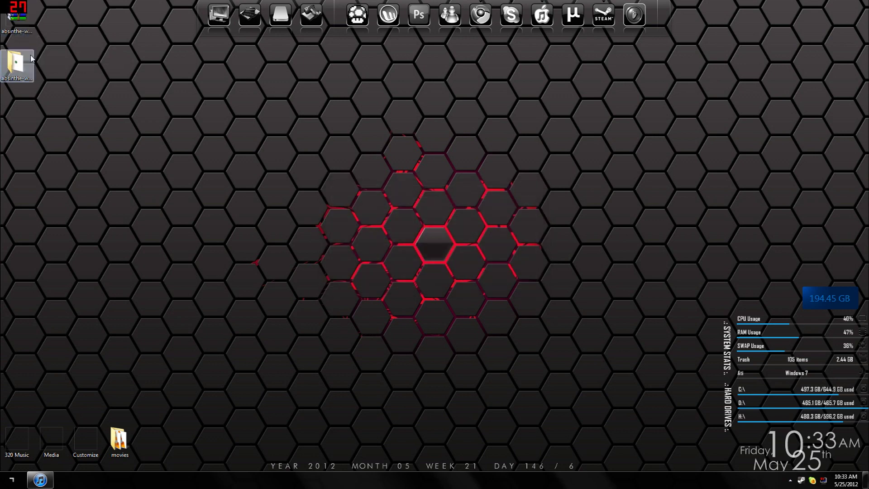
Check the absinthe-win-2.0 folder contains absinthe-win-2.0.exe, then close it.
{"action": "double_click", "coordinate": [30, 58]}
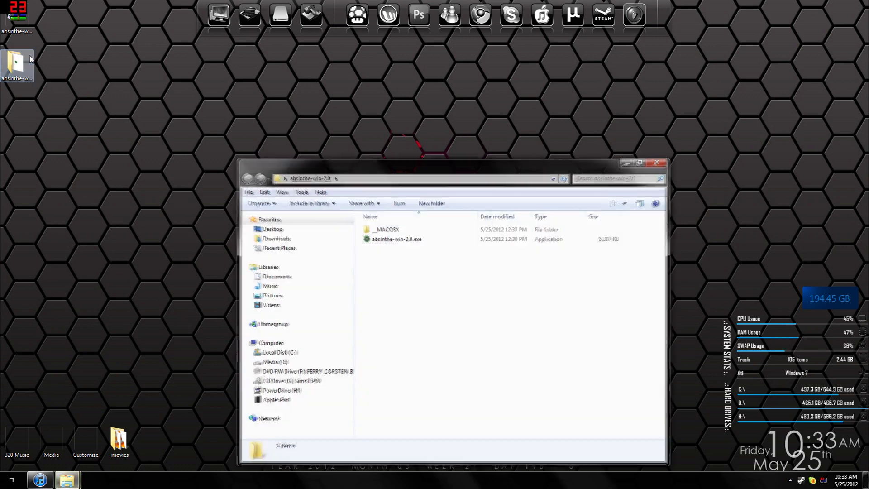
{"action": "left_click_drag", "start_coordinate": [388, 170], "coordinate": [206, 125]}
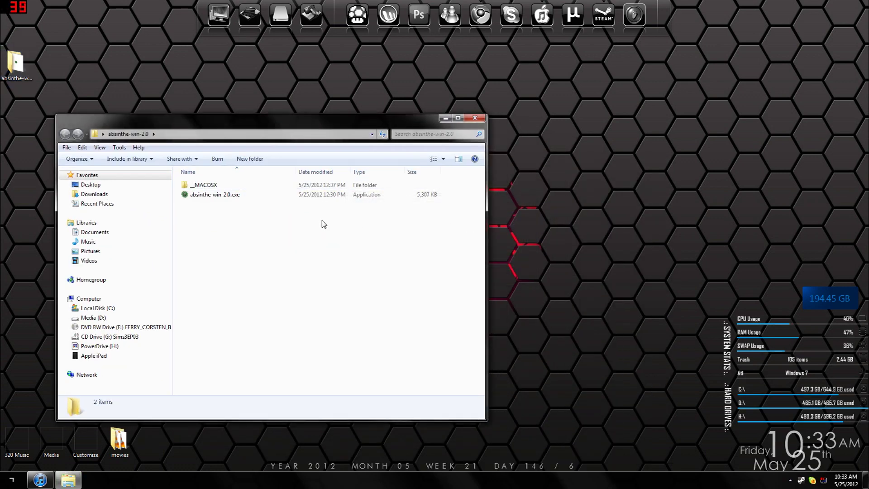
{"action": "left_click_drag", "start_coordinate": [276, 233], "coordinate": [193, 195]}
{"action": "left_click_drag", "start_coordinate": [389, 223], "coordinate": [335, 267]}
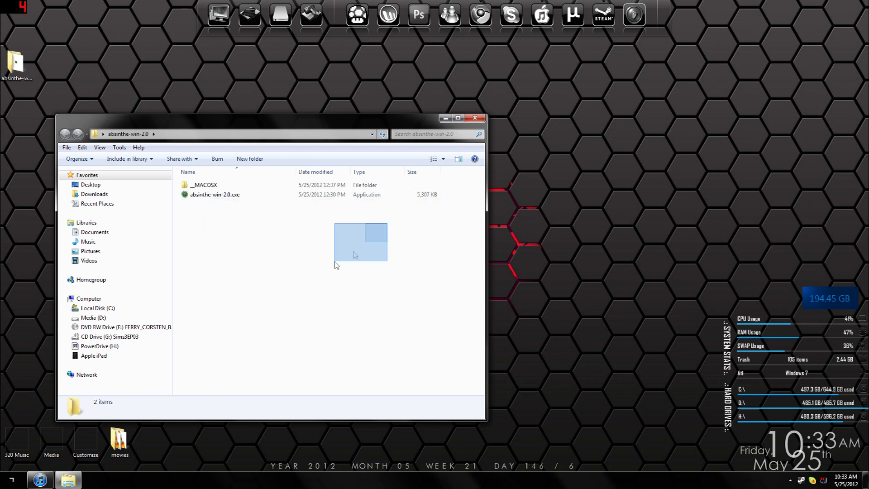
{"action": "left_click", "coordinate": [475, 120]}
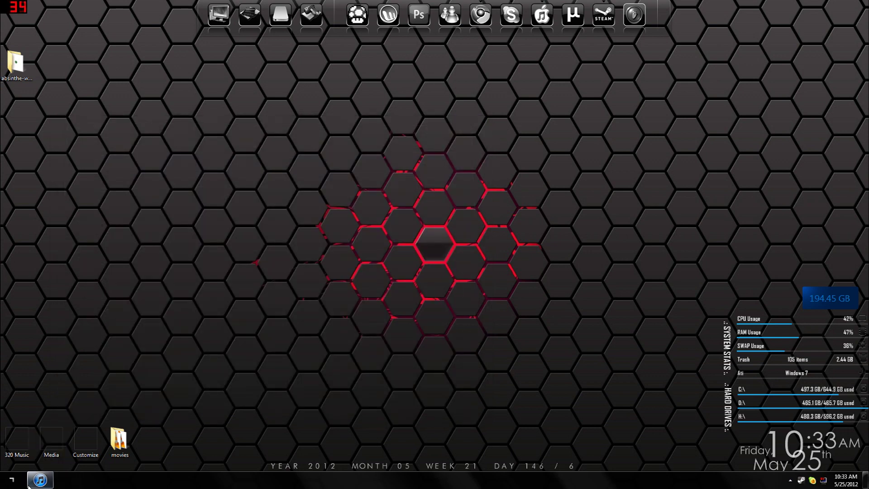
Verify iTunes lists the iPad's latest backup as today at 10:32 AM, then minimize iTunes.
{"action": "left_click", "coordinate": [40, 480]}
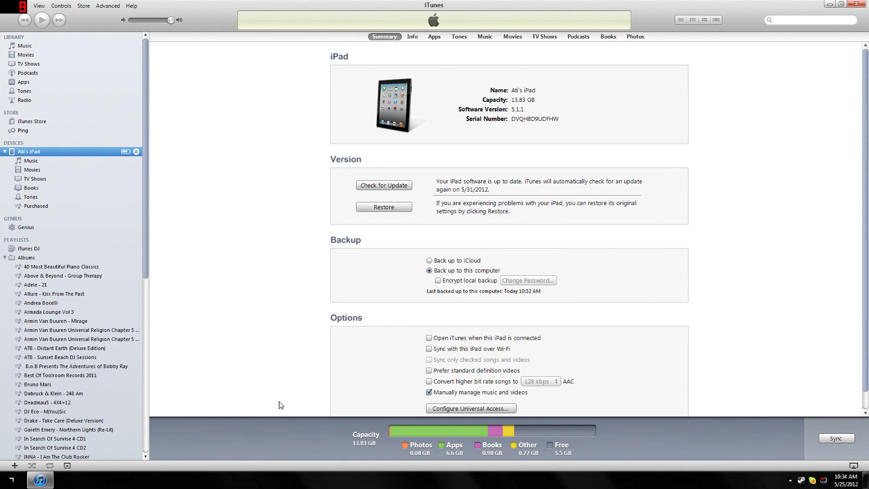
{"action": "left_click", "coordinate": [828, 5]}
{"action": "left_click", "coordinate": [605, 68]}
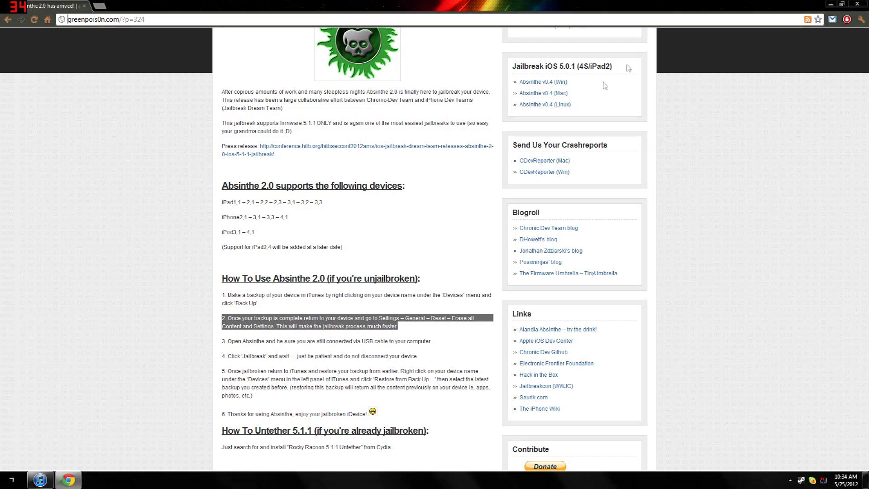
{"action": "left_click", "coordinate": [391, 325]}
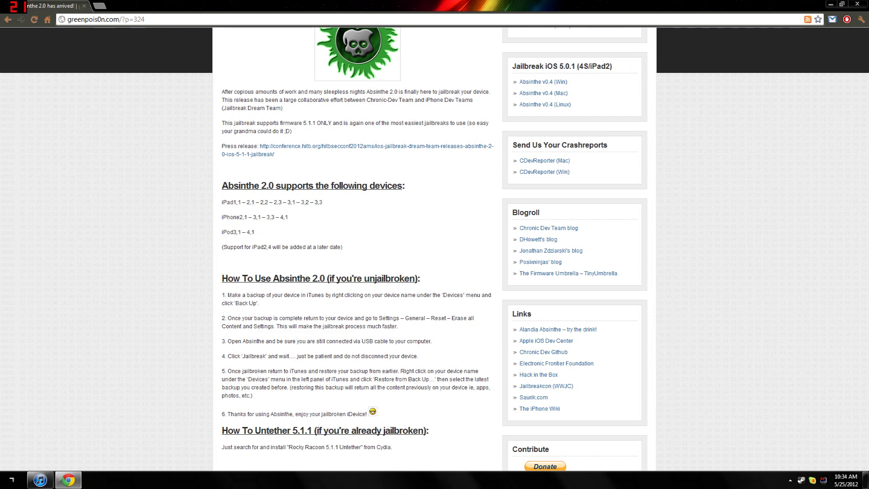
{"action": "left_click_drag", "start_coordinate": [389, 318], "coordinate": [267, 326]}
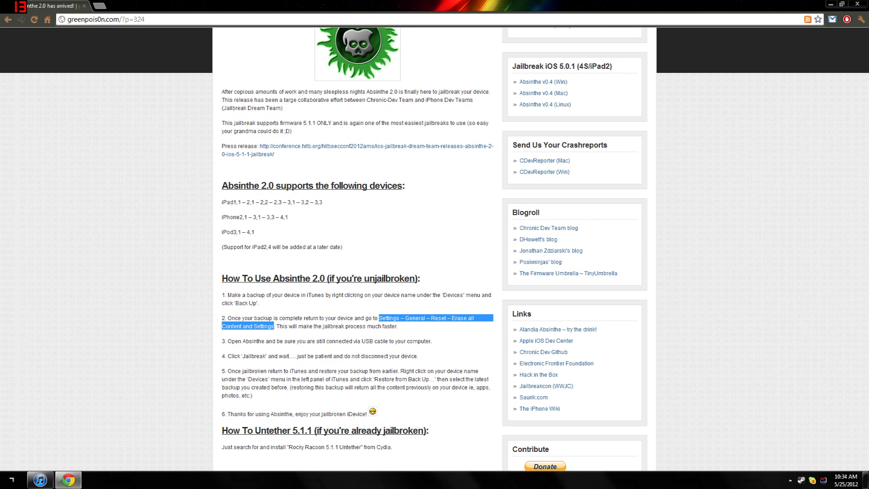
{"action": "left_click_drag", "start_coordinate": [279, 326], "coordinate": [391, 325]}
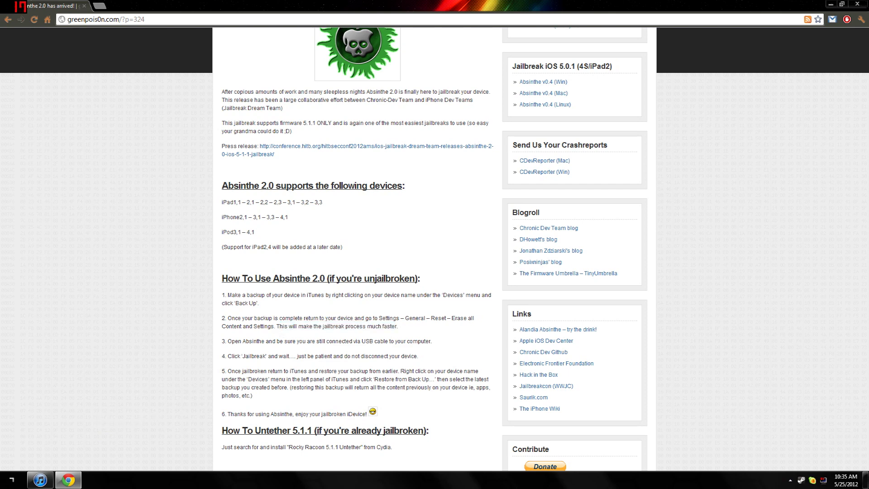
{"action": "left_click_drag", "start_coordinate": [277, 326], "coordinate": [390, 326]}
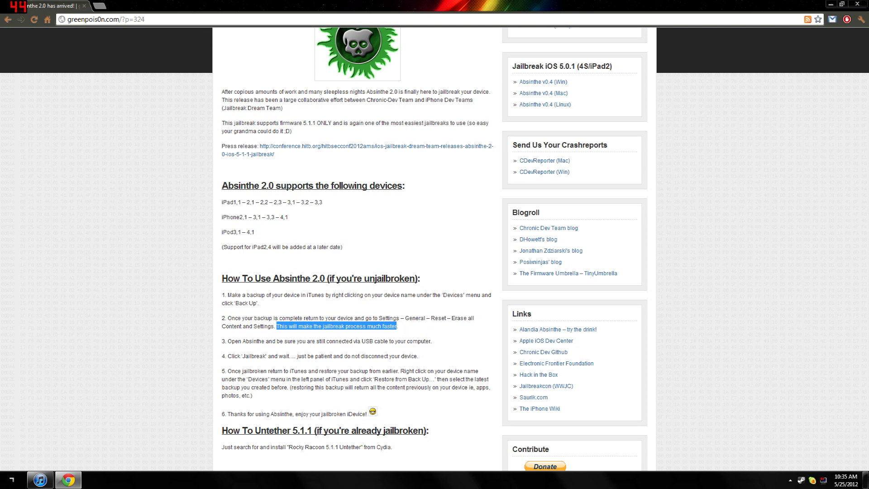
{"action": "left_click_drag", "start_coordinate": [227, 341], "coordinate": [446, 349]}
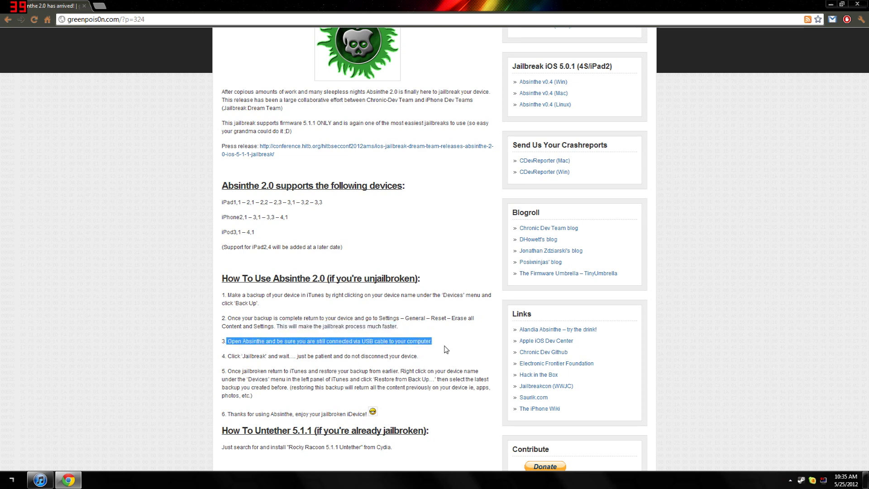
Close Chrome and run absinthe-win-2.0.exe as administrator to unpack the Absinthe files.
{"action": "left_click", "coordinate": [857, 4]}
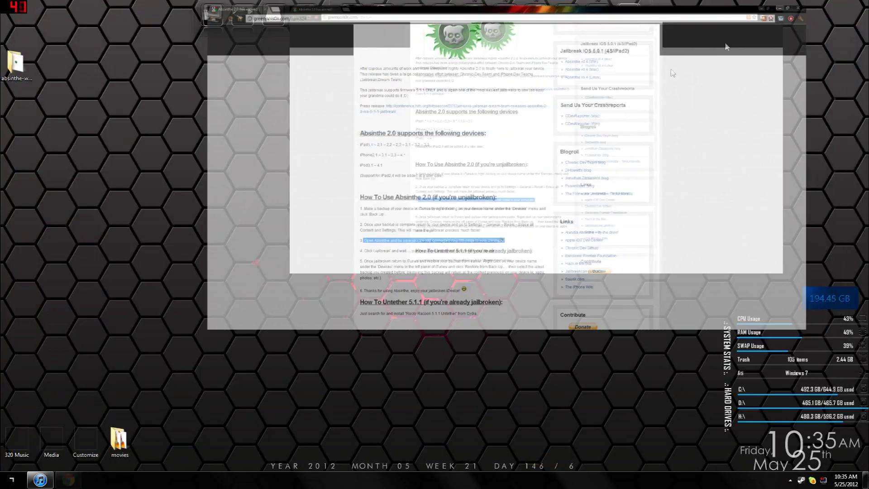
{"action": "double_click", "coordinate": [20, 88]}
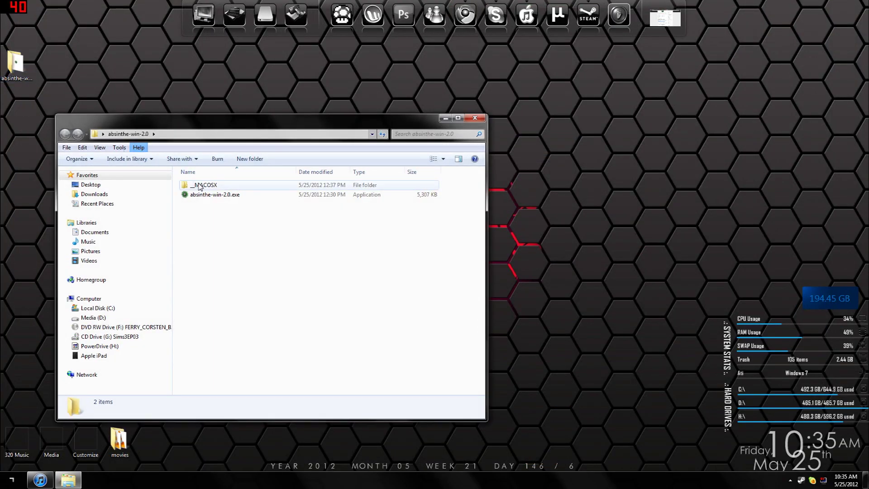
{"action": "left_click", "coordinate": [205, 197]}
{"action": "right_click", "coordinate": [205, 199]}
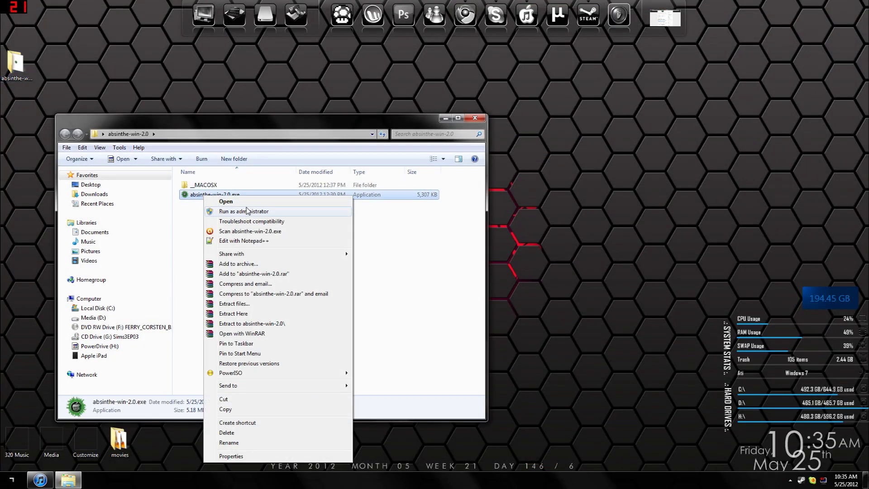
{"action": "left_click", "coordinate": [286, 211]}
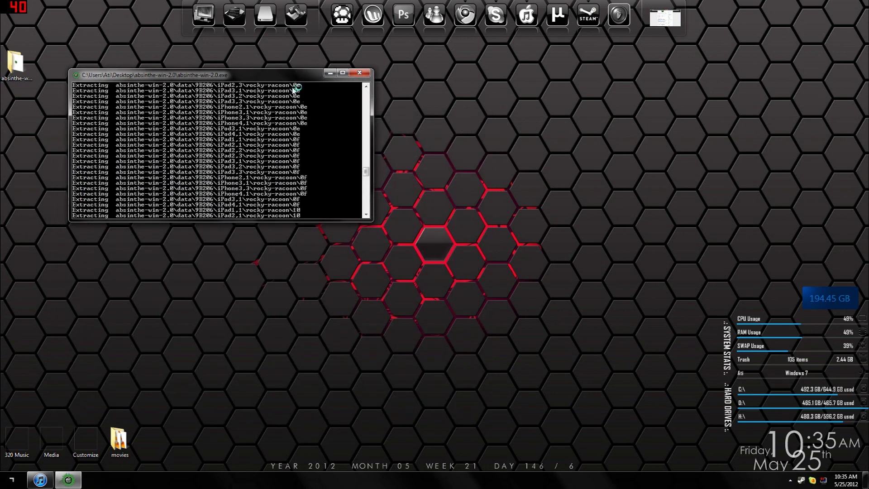
{"action": "left_click_drag", "start_coordinate": [274, 78], "coordinate": [446, 125]}
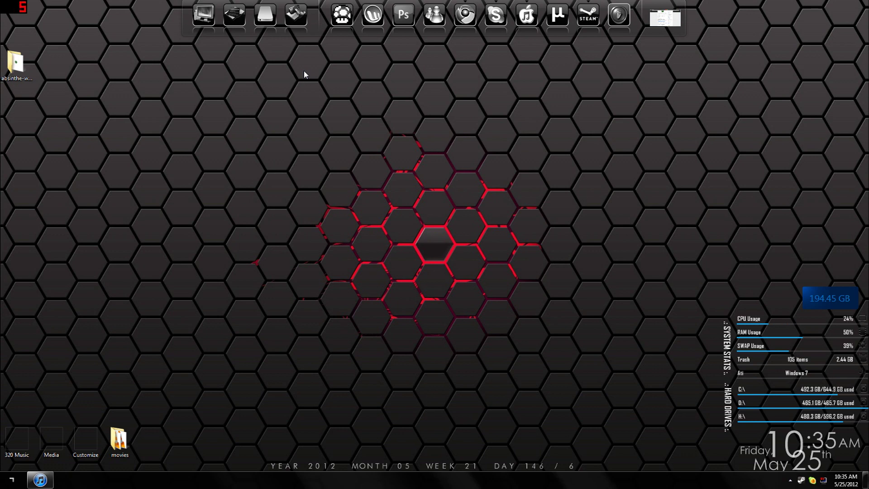
{"action": "double_click", "coordinate": [28, 77]}
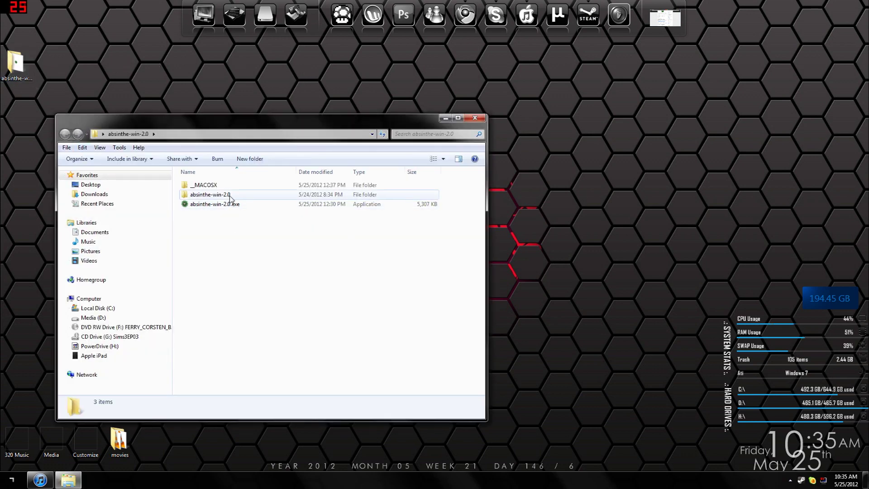
Run absinthe.exe from the absinthe-win-2.0 subfolder as administrator and start jailbreaking the iPad 2.
{"action": "left_click", "coordinate": [228, 195]}
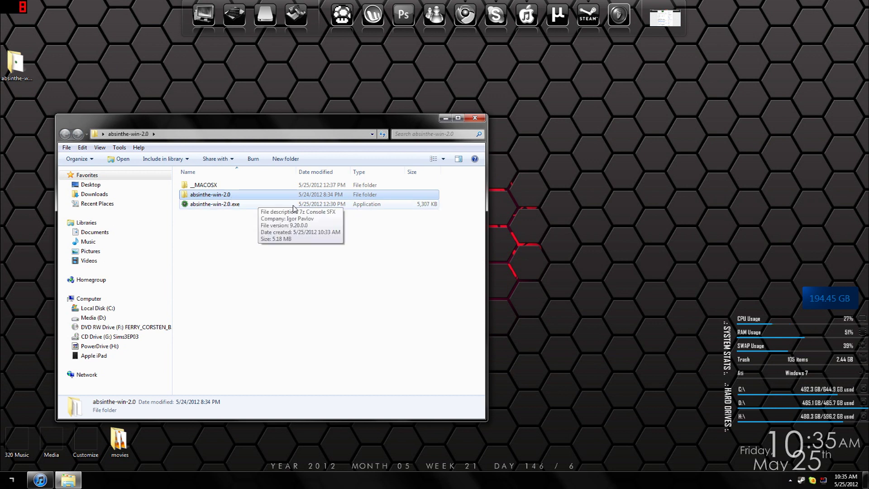
{"action": "key", "text": "Return"}
{"action": "left_click", "coordinate": [204, 195]}
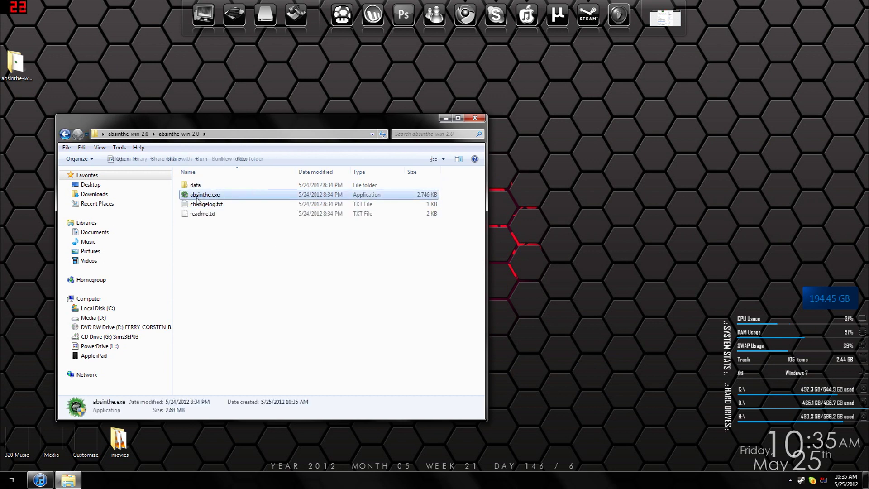
{"action": "right_click", "coordinate": [203, 196]}
{"action": "left_click", "coordinate": [250, 211]}
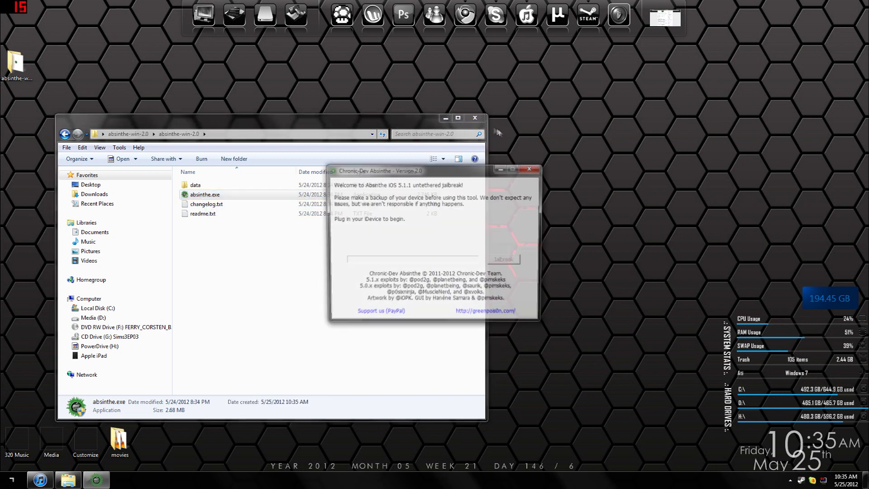
{"action": "left_click", "coordinate": [475, 117]}
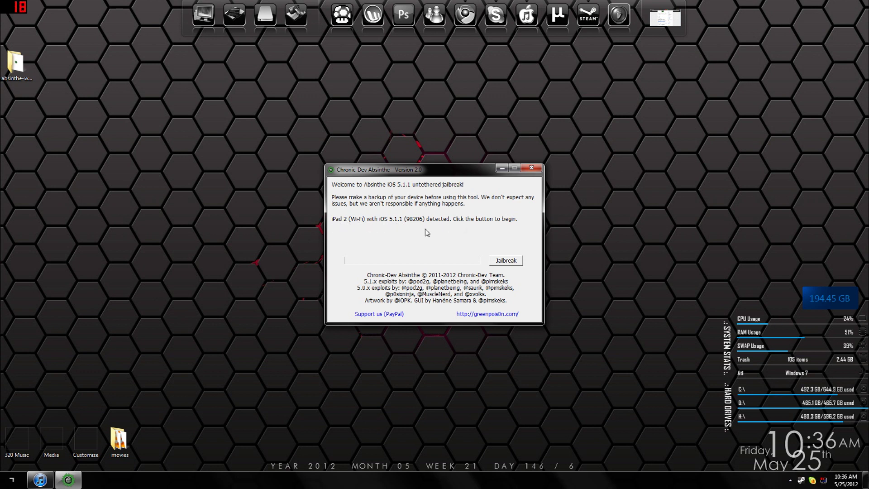
{"action": "left_click", "coordinate": [517, 261]}
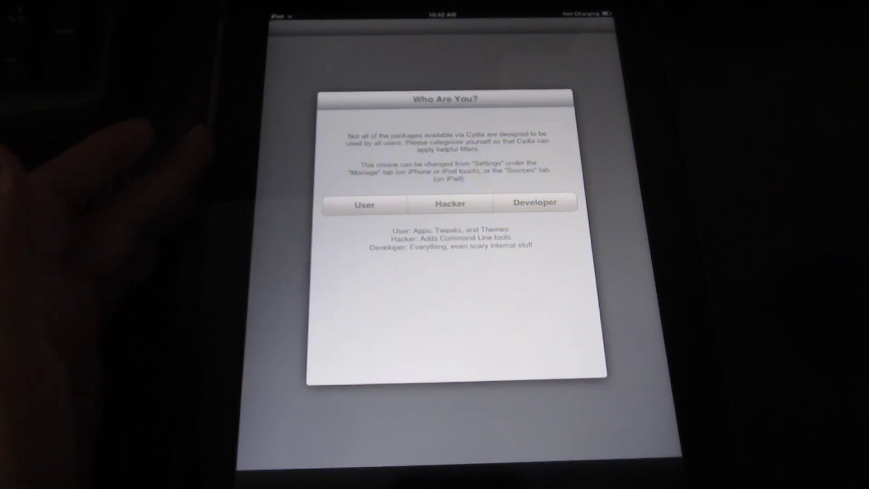
Choose the User profile in Cydia, browse Installed and Sources, and return to Home.
{"action": "left_click", "coordinate": [364, 205]}
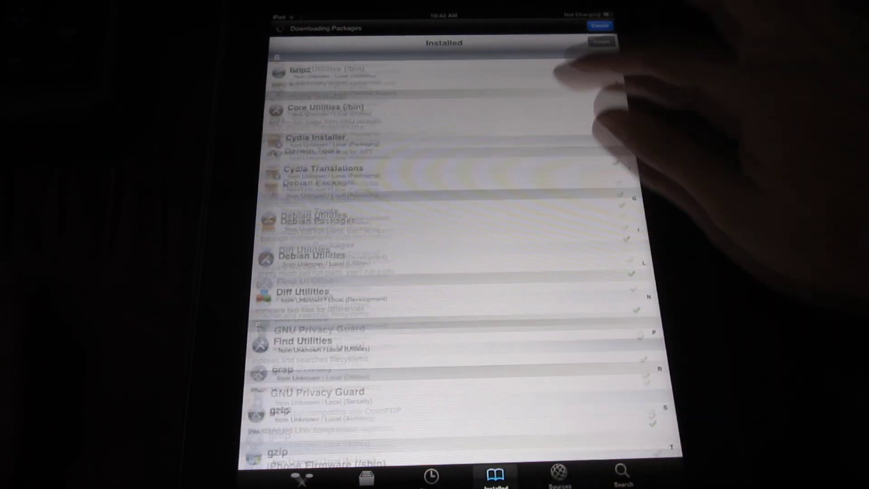
{"action": "scroll", "coordinate": [582, 195], "scroll_direction": "up", "scroll_amount": 15}
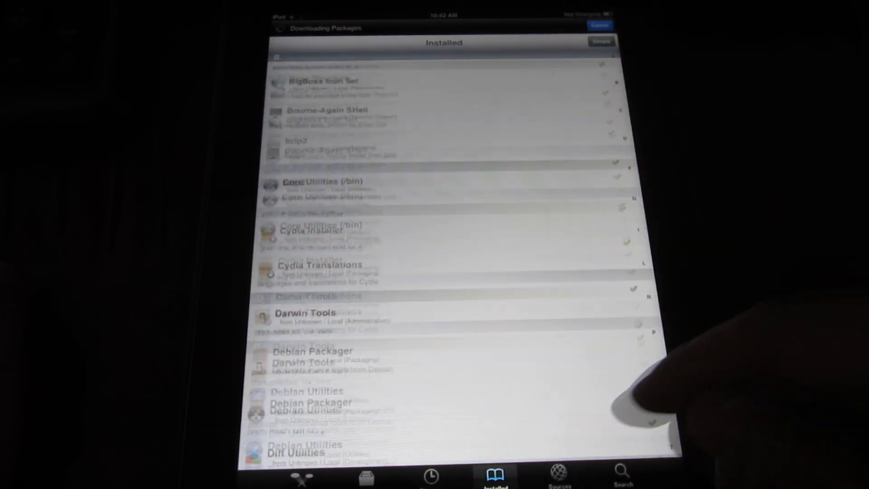
{"action": "left_click", "coordinate": [559, 473]}
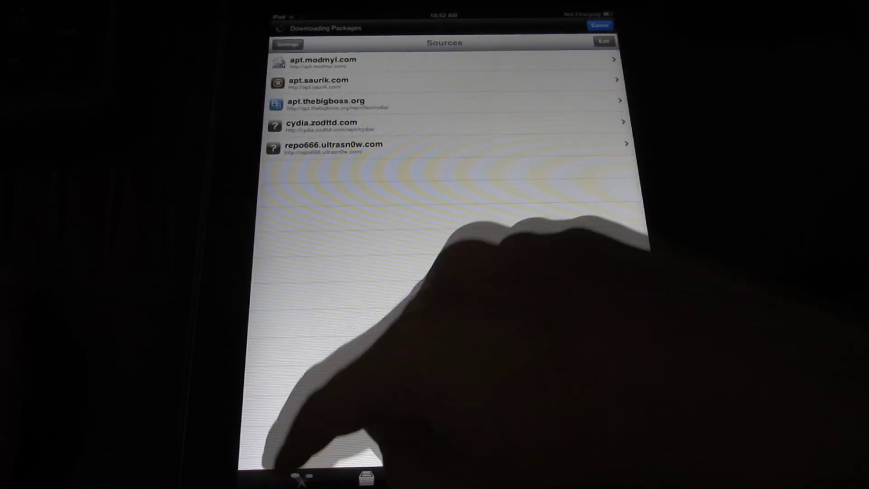
{"action": "left_click", "coordinate": [301, 477]}
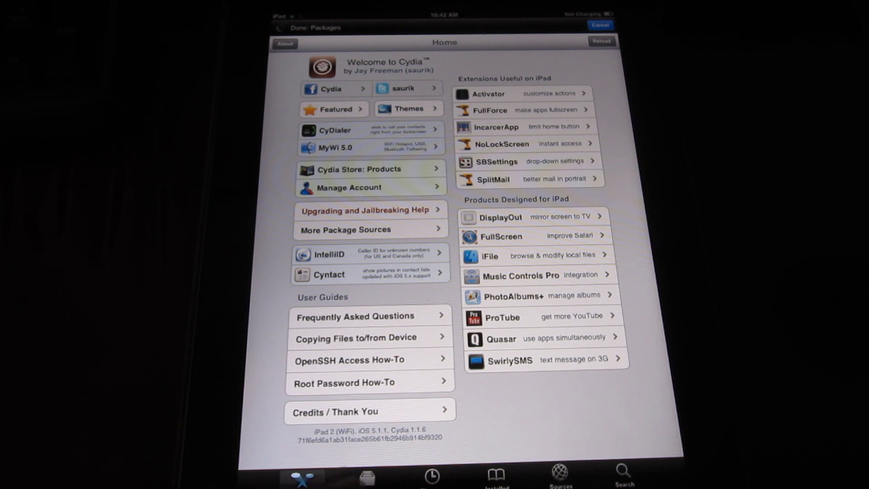
{"action": "left_click", "coordinate": [367, 476]}
{"action": "left_click", "coordinate": [432, 475]}
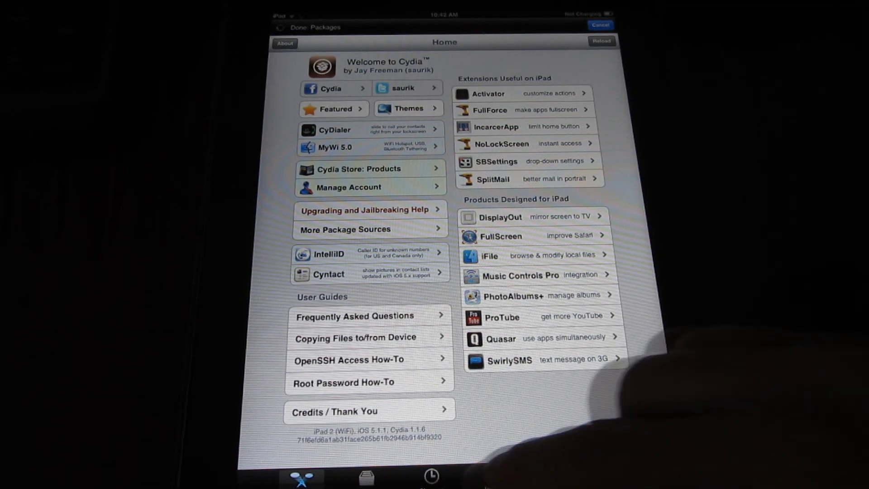
Press the iPad Home button to exit Cydia to the home screen.
{"action": "key", "text": "super"}
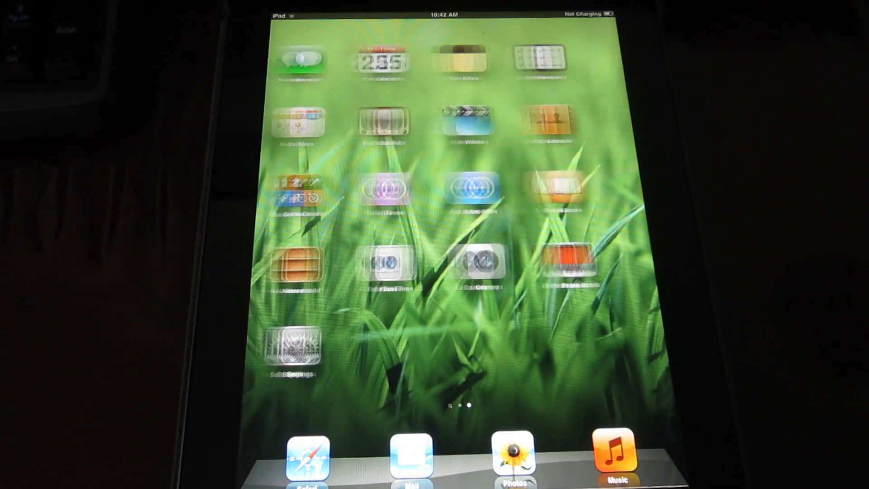